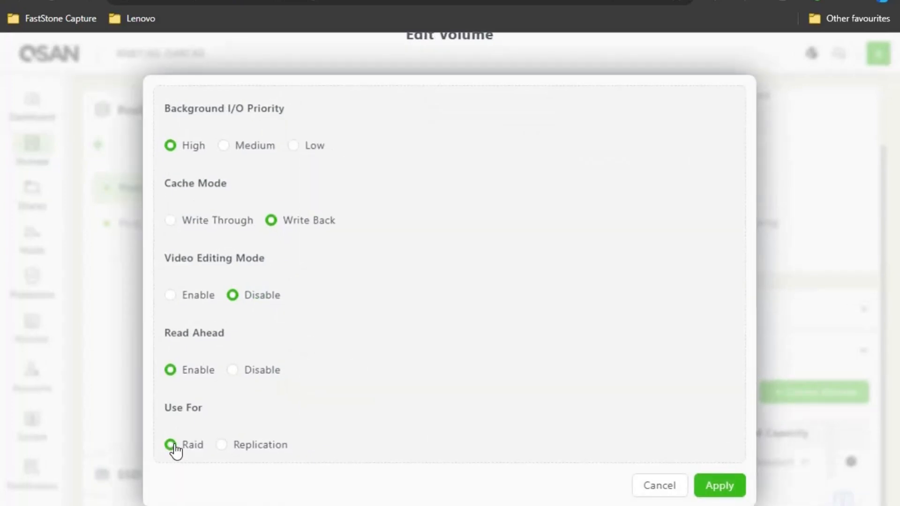
- Apply Raid use to the source volume, and set the target volume in Pool_01 on XN5116D to be used for Replication
click(711, 487)
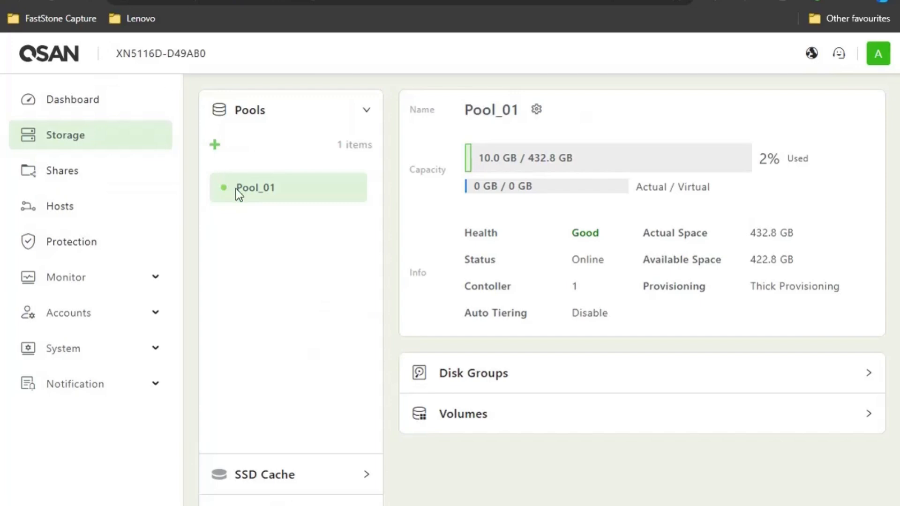
click(509, 424)
scroll(489, 457, down, 1)
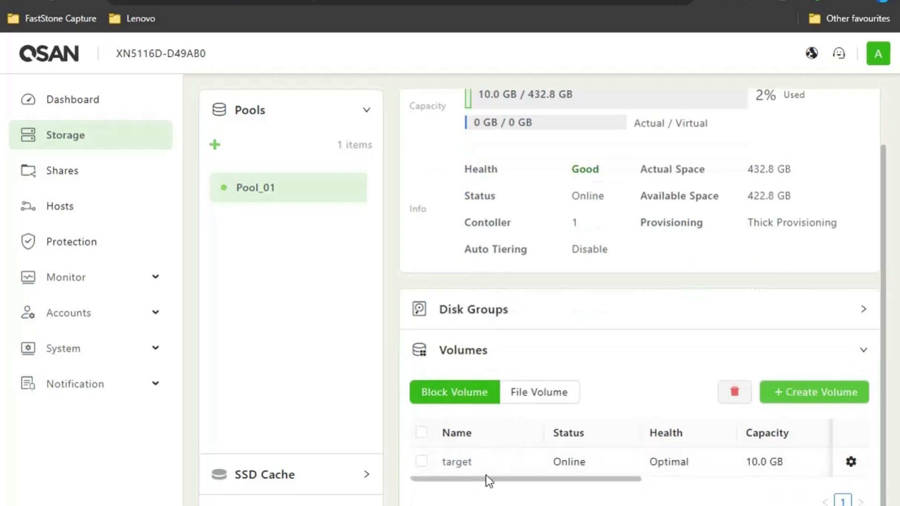
click(851, 462)
click(790, 485)
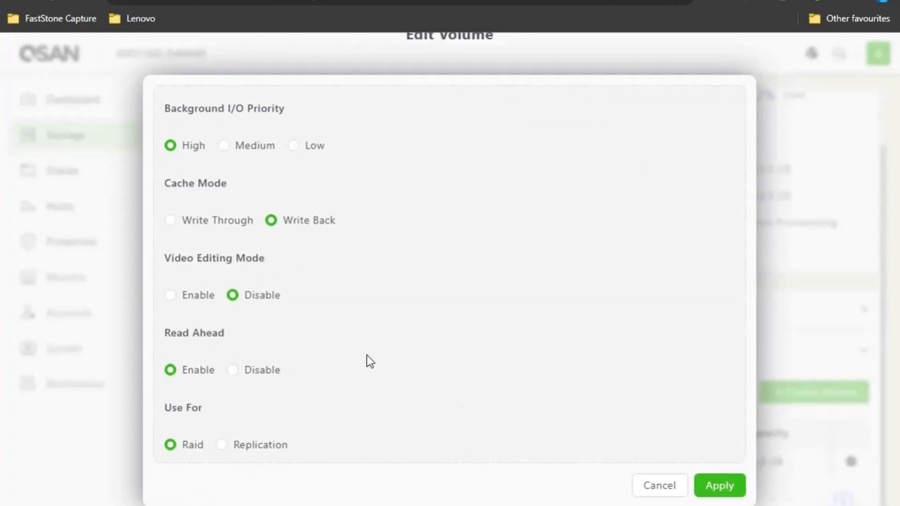
click(223, 446)
click(716, 487)
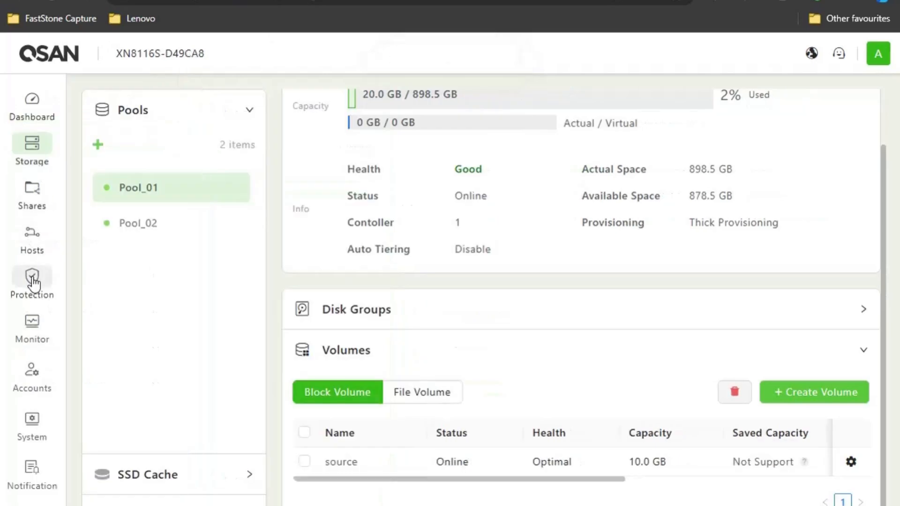
- Start a new QReplica protection task on XN8116S with the Remote type and Async sync mode
click(32, 280)
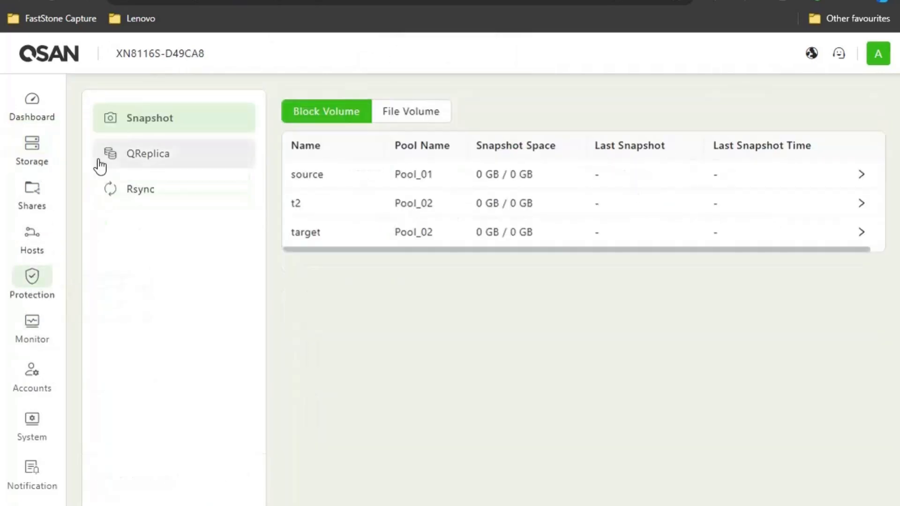
click(146, 157)
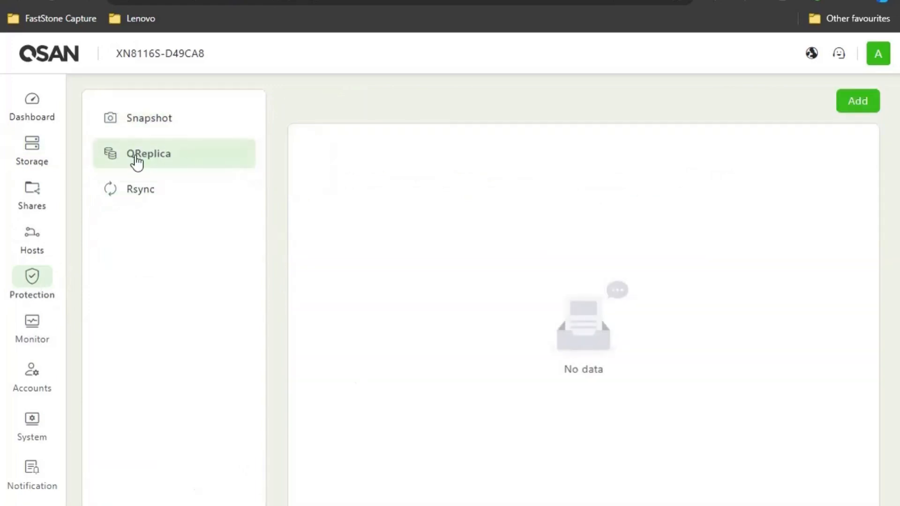
click(856, 106)
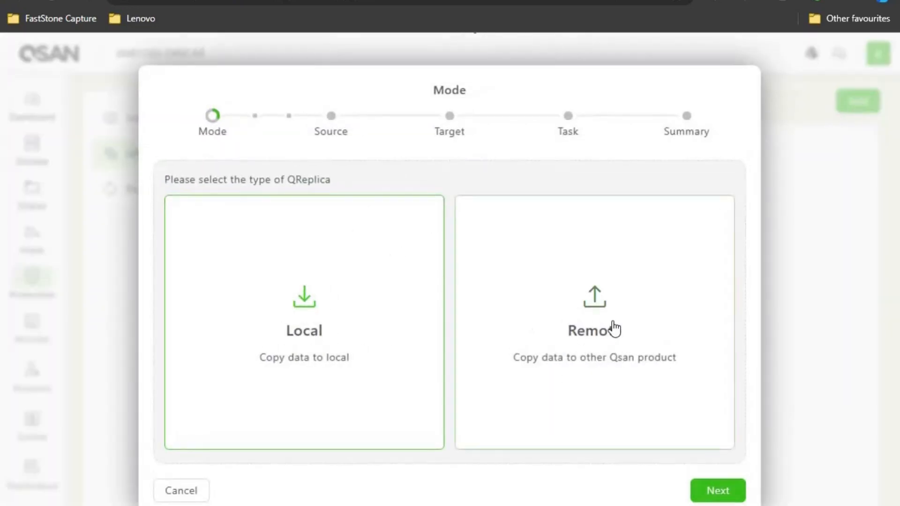
click(626, 328)
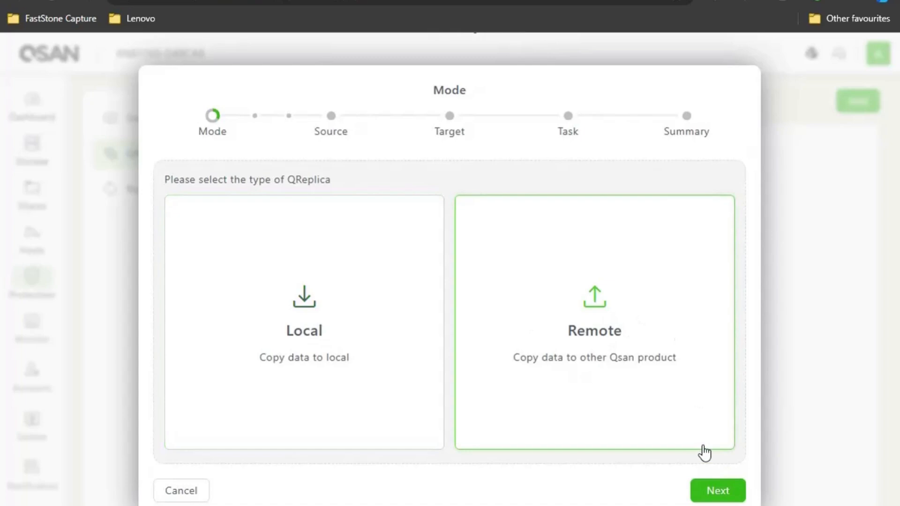
click(718, 491)
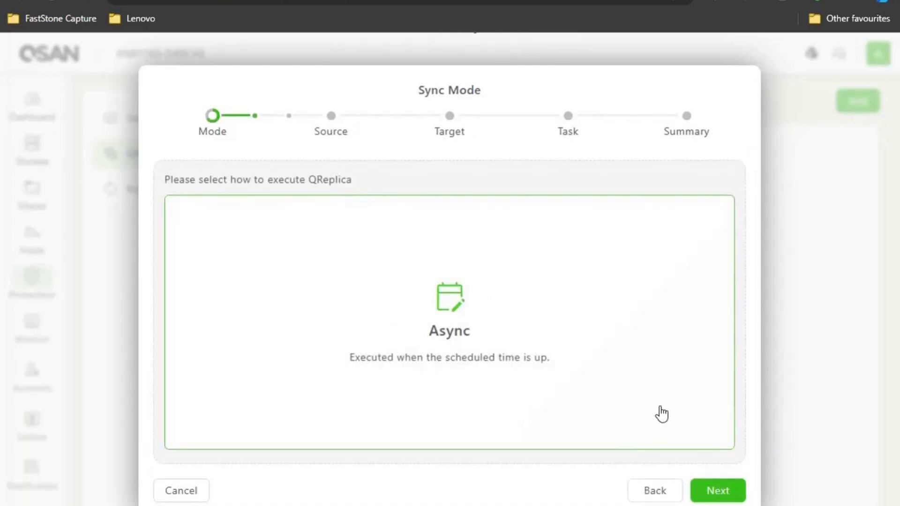
click(712, 488)
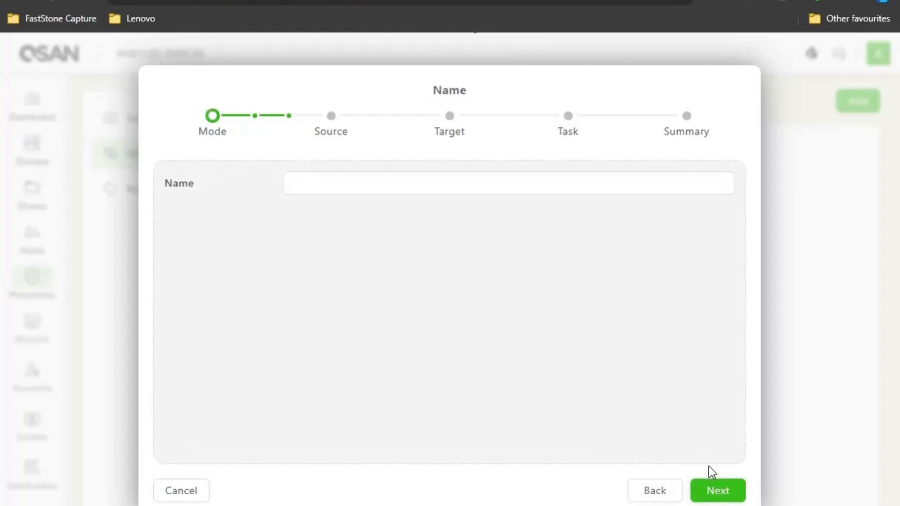
- Name the replication task Qreplica and use the source volume in Pool_01 as its source
click(341, 183)
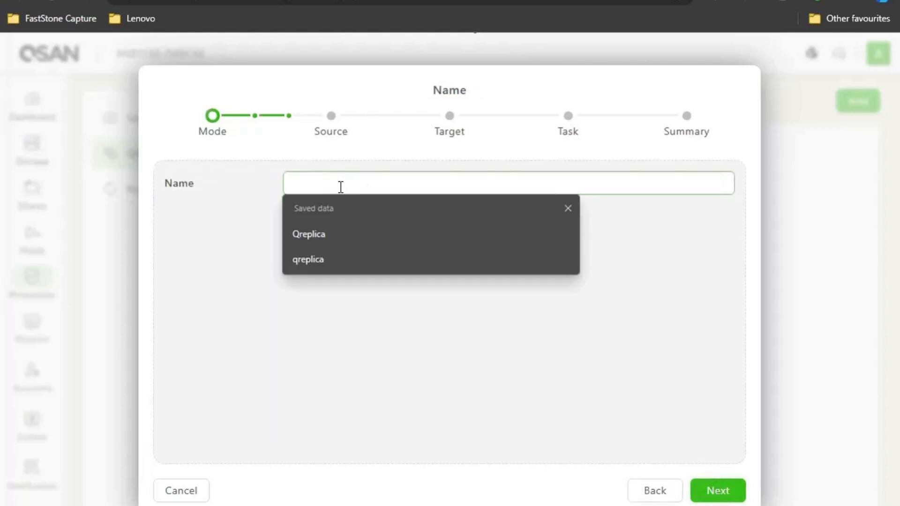
click(334, 233)
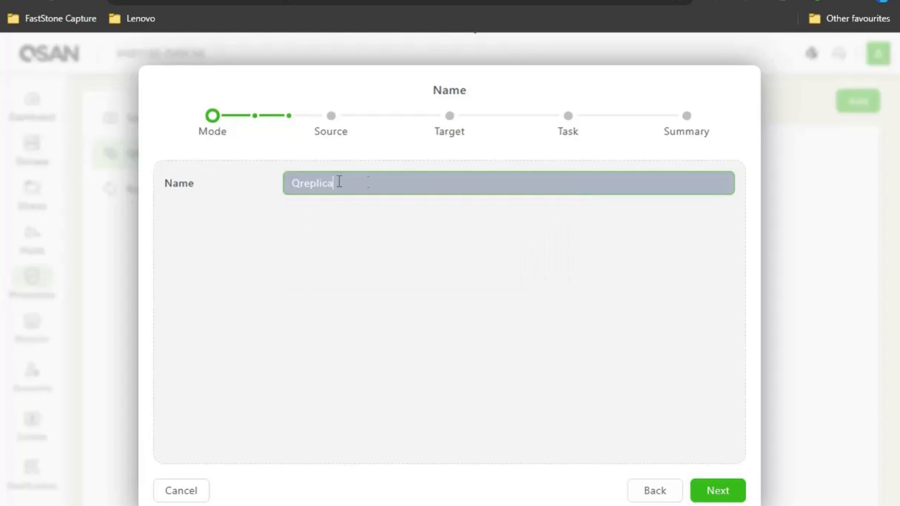
click(714, 491)
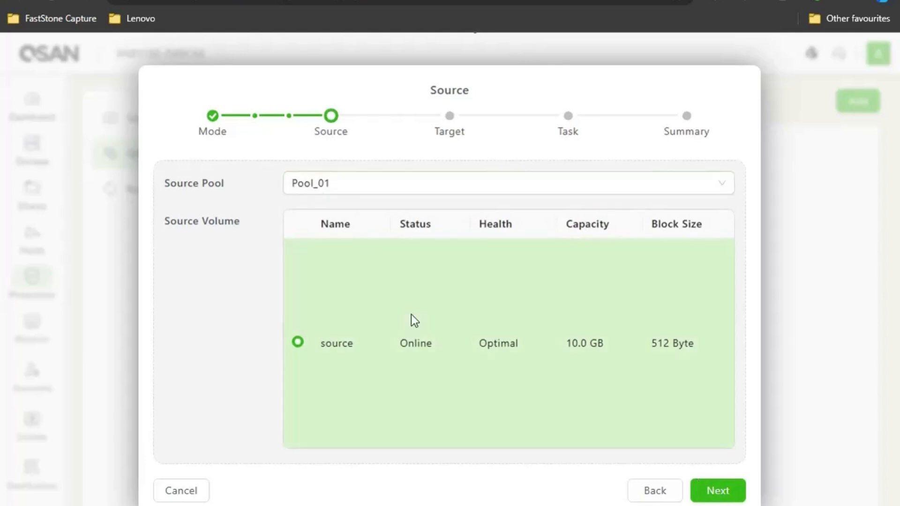
click(718, 195)
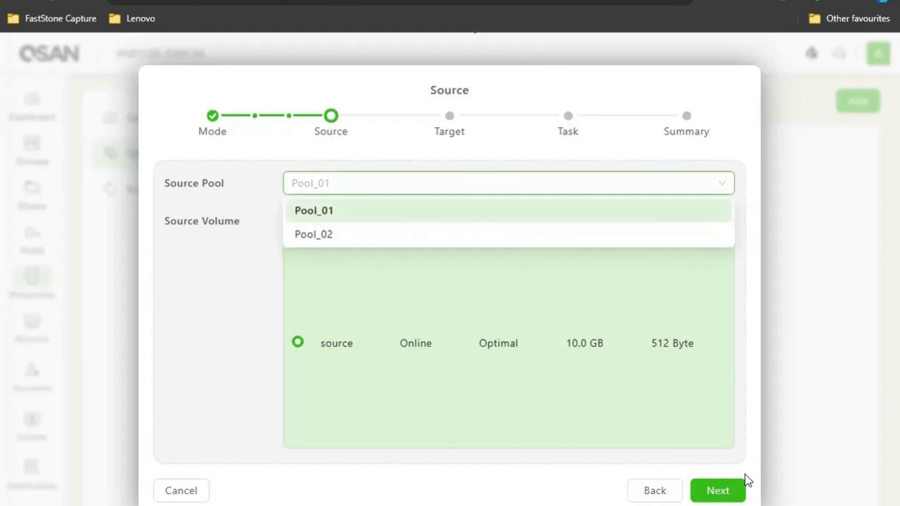
click(718, 492)
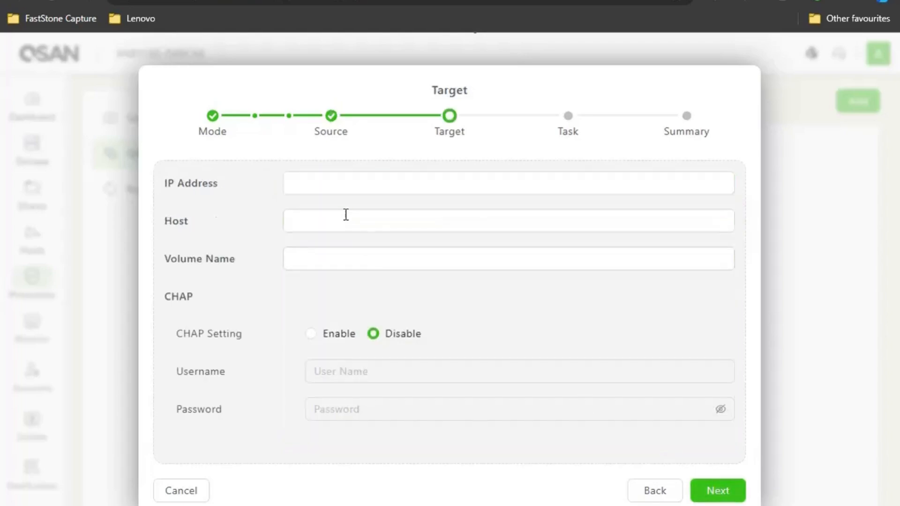
- Set the replication target's IP address to 192.168.222.55
click(312, 177)
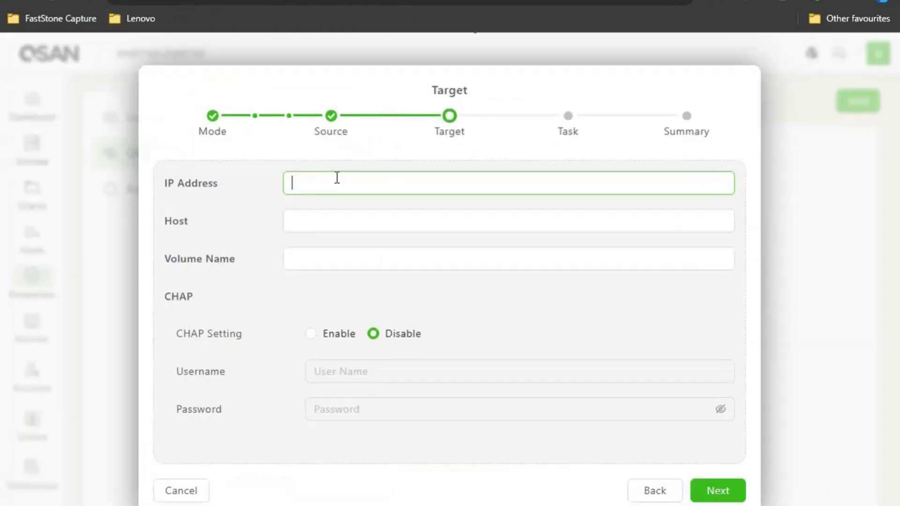
click(337, 178)
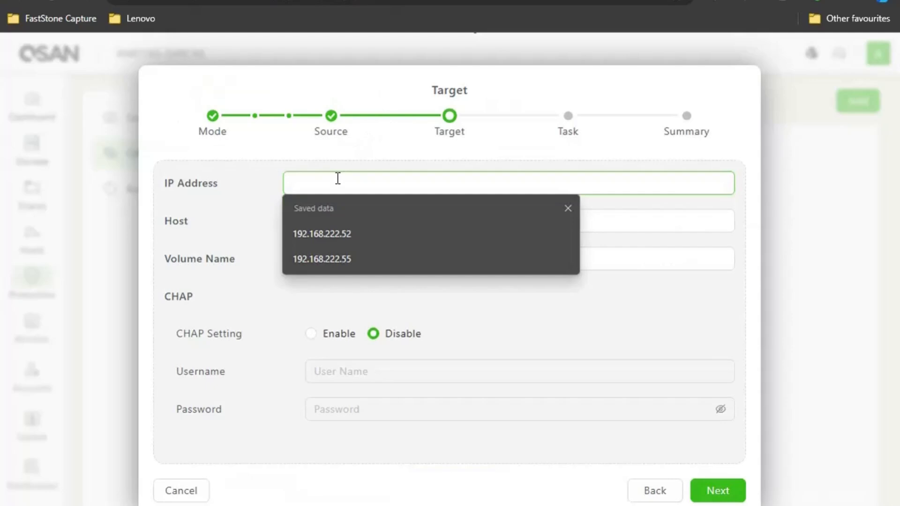
text(192.1)
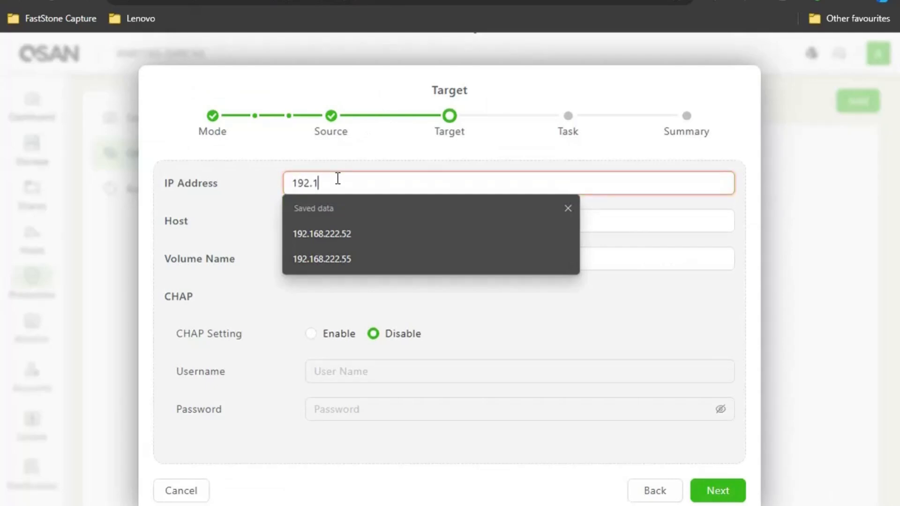
text(68.222.55)
- Copy controller 1's target host name from HostGroup_001 on XN5116D into the replication target's Host field
click(478, 223)
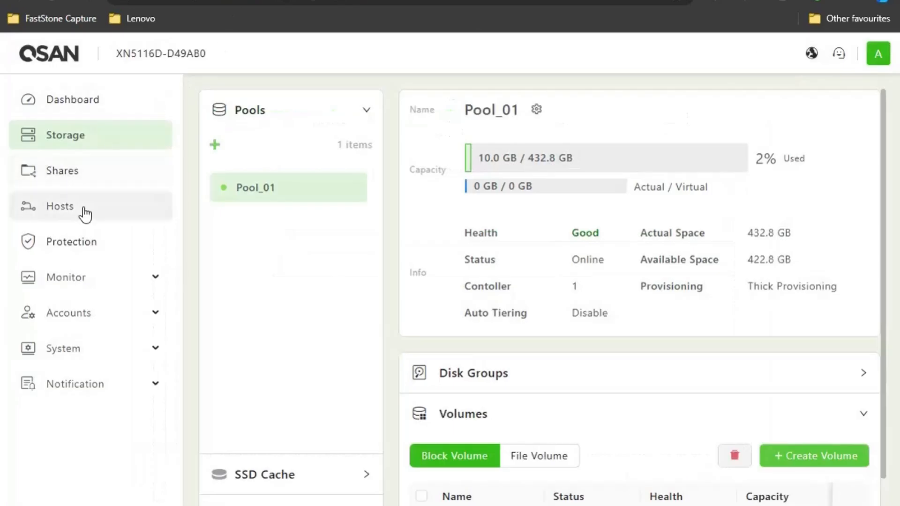
click(85, 215)
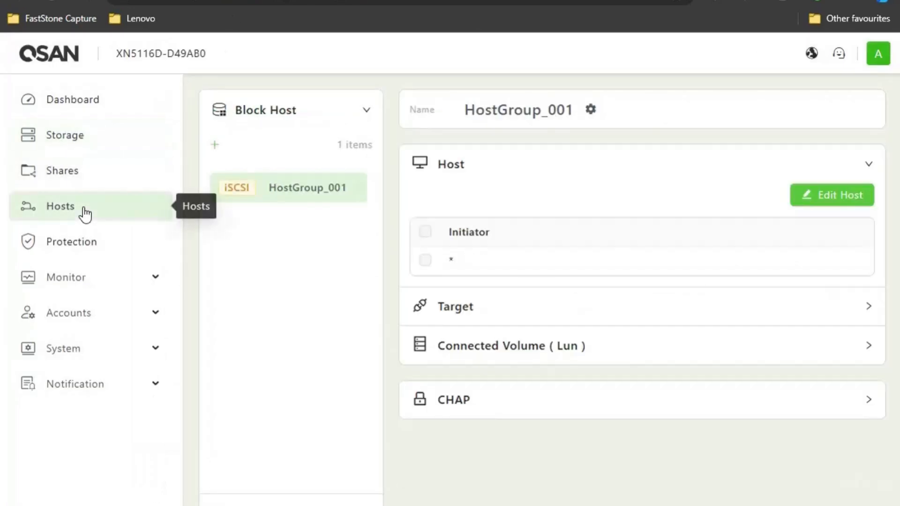
click(534, 322)
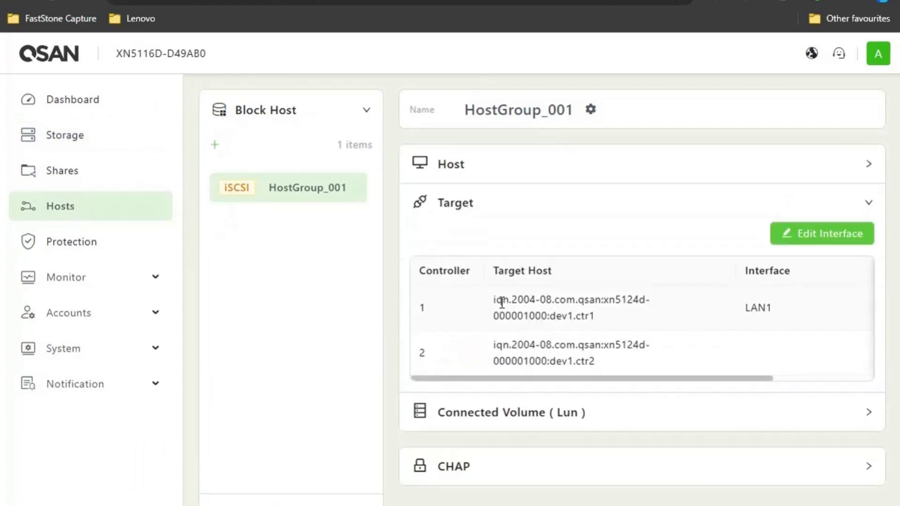
drag(493, 301, 604, 316)
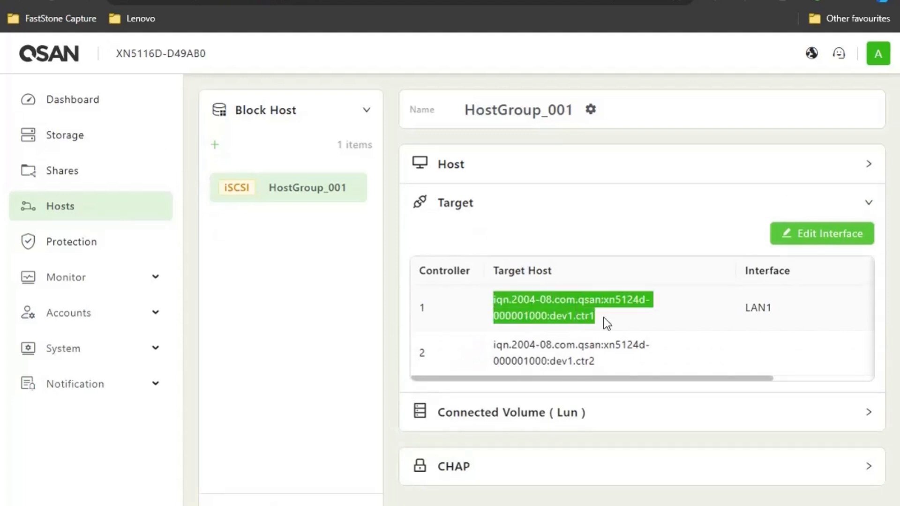
right_click(598, 316)
click(646, 267)
click(375, 1)
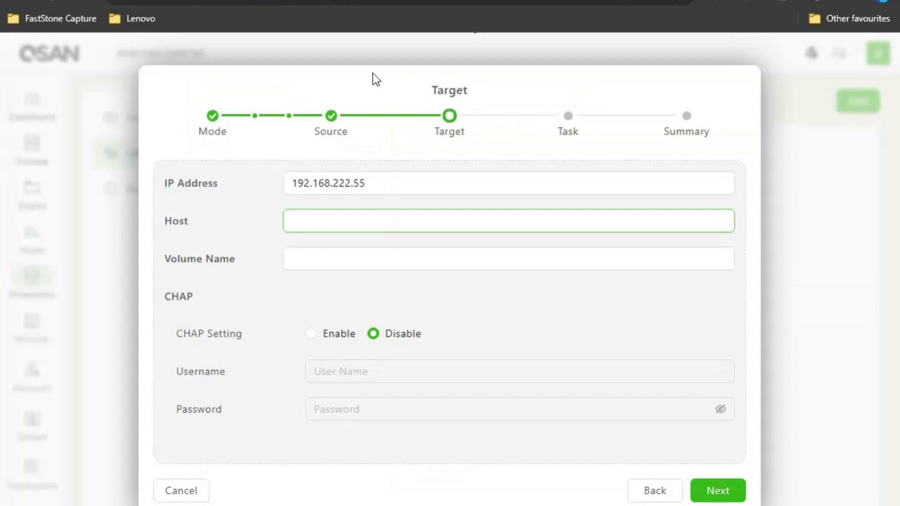
click(349, 214)
key(ctrl+v)
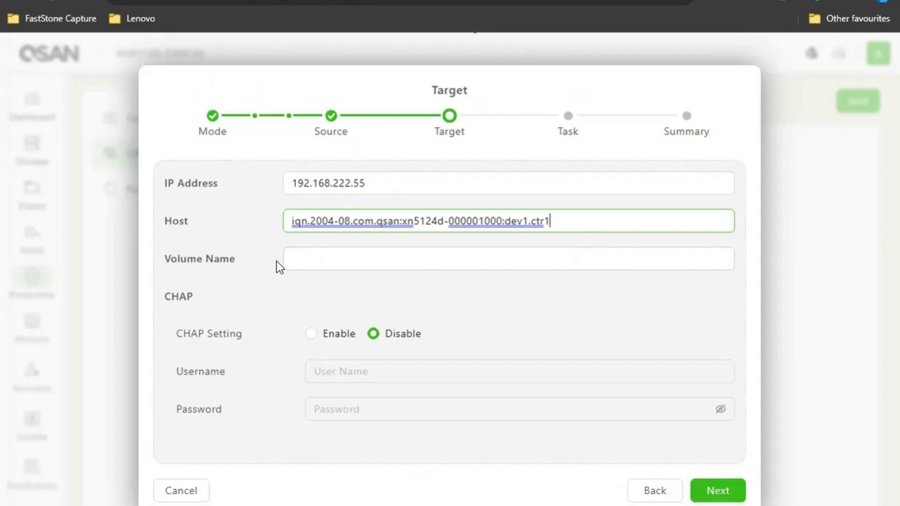
- Check the Use For setting of the block volume in Pool_01 on XN5116D, leaving its settings untouched
click(305, 261)
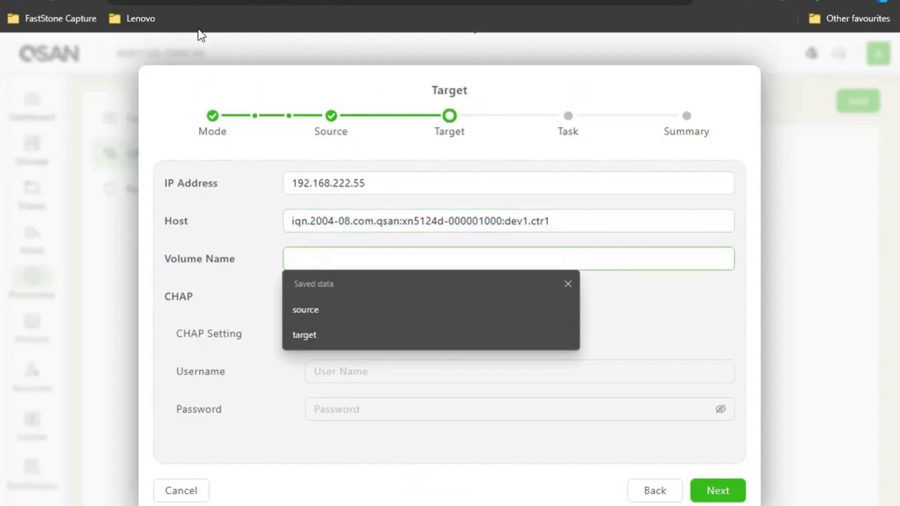
click(199, 4)
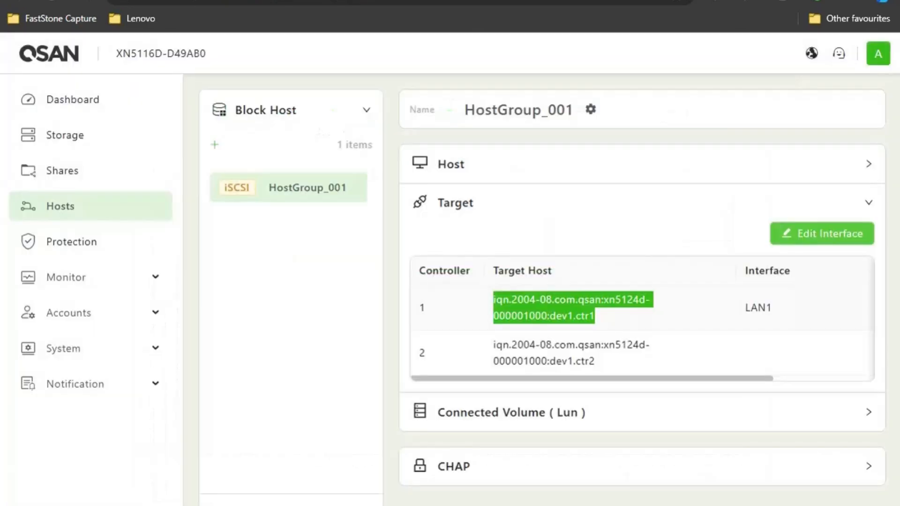
click(89, 141)
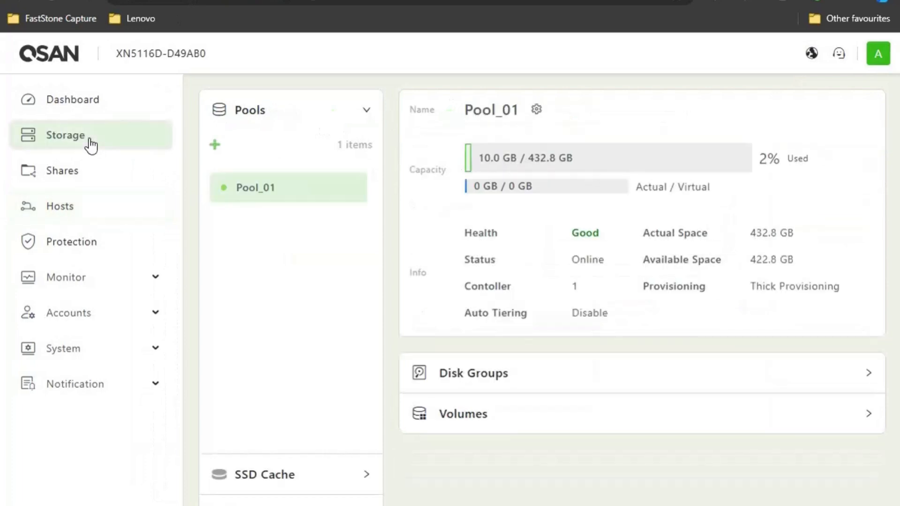
click(559, 420)
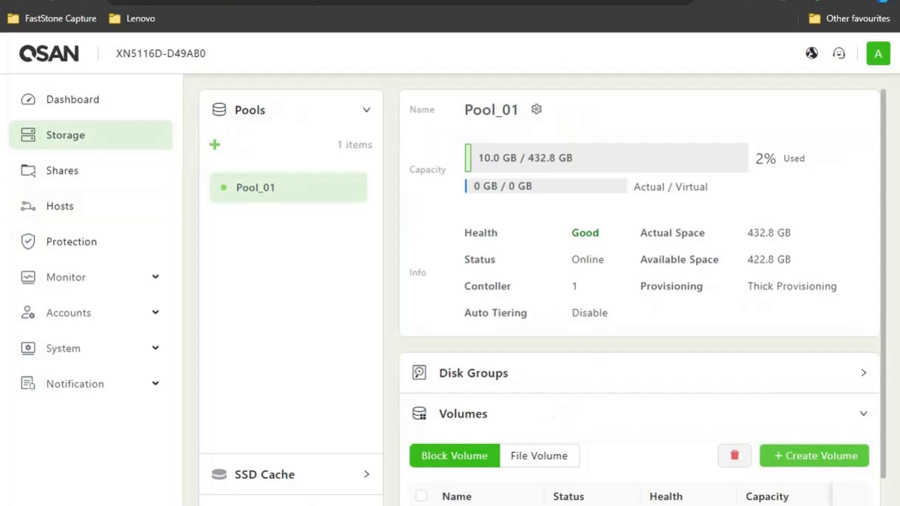
click(850, 505)
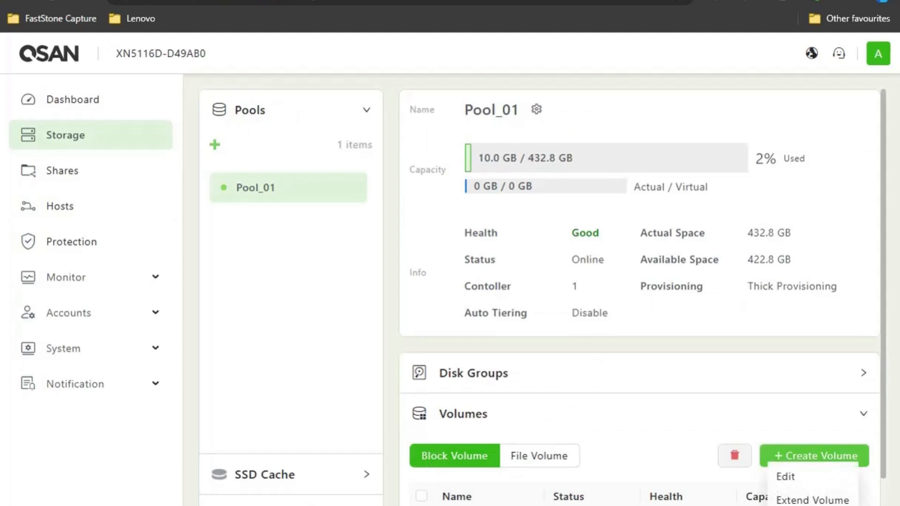
click(797, 479)
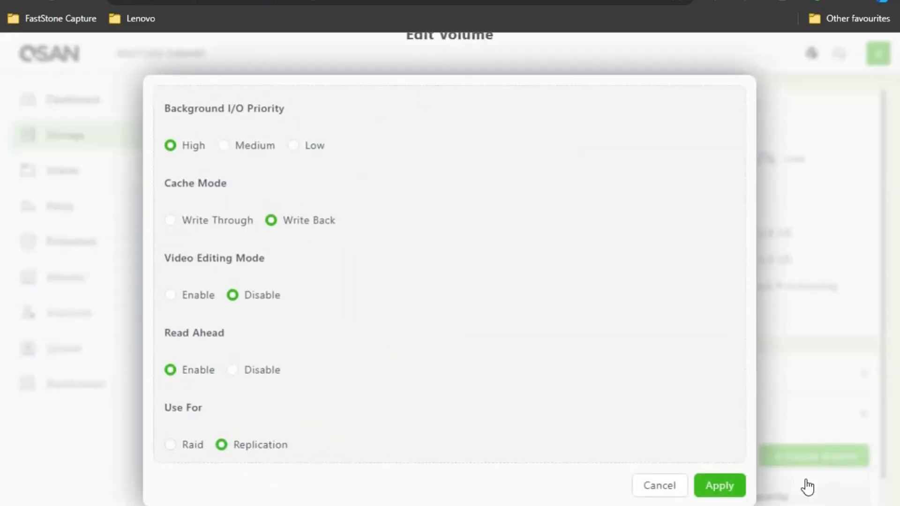
click(657, 485)
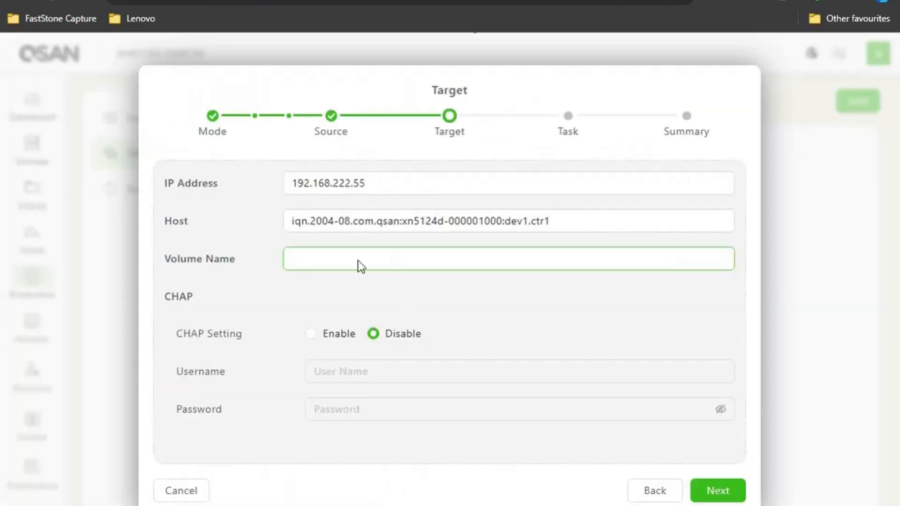
- Enter target as the replication target's volume name and proceed to the summary with the Manually schedule type
click(345, 259)
text(ta)
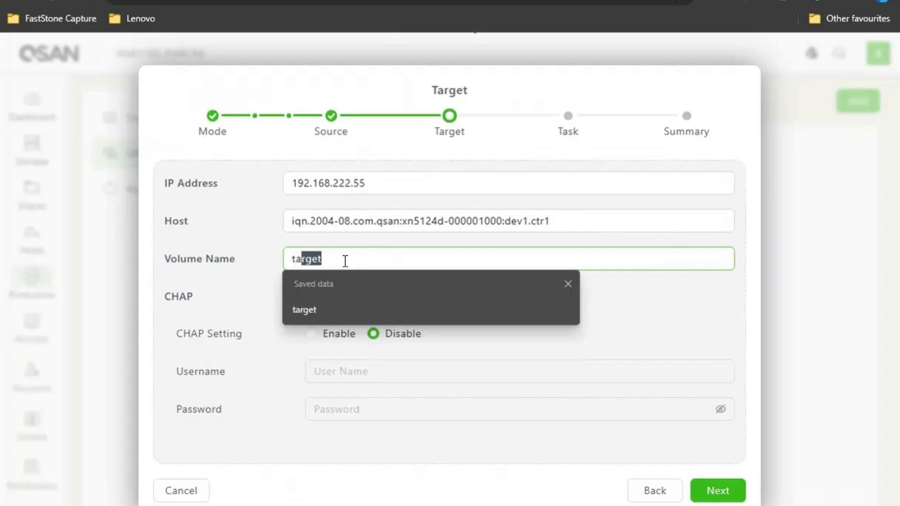
text(rget)
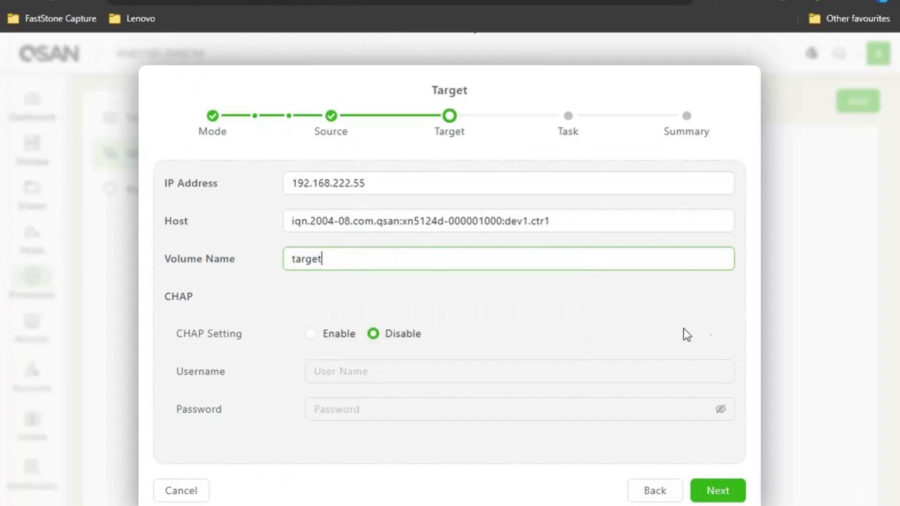
click(724, 493)
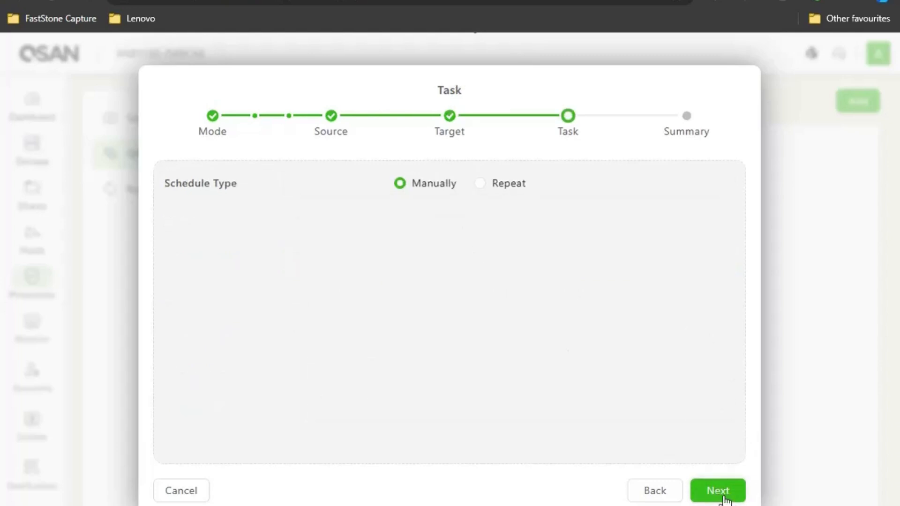
click(724, 497)
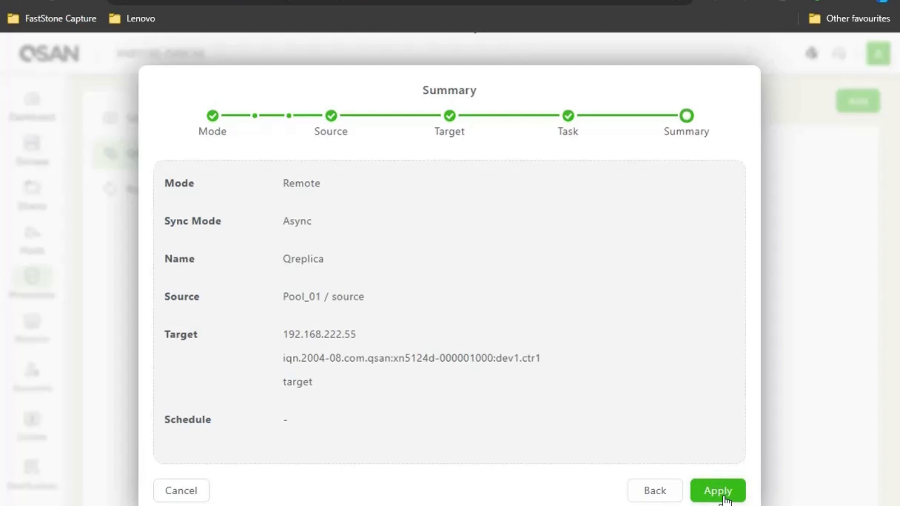
- Create the Qreplica task from its summary and view the source volume's contents on Qreplica (E:) in File Explorer
click(724, 496)
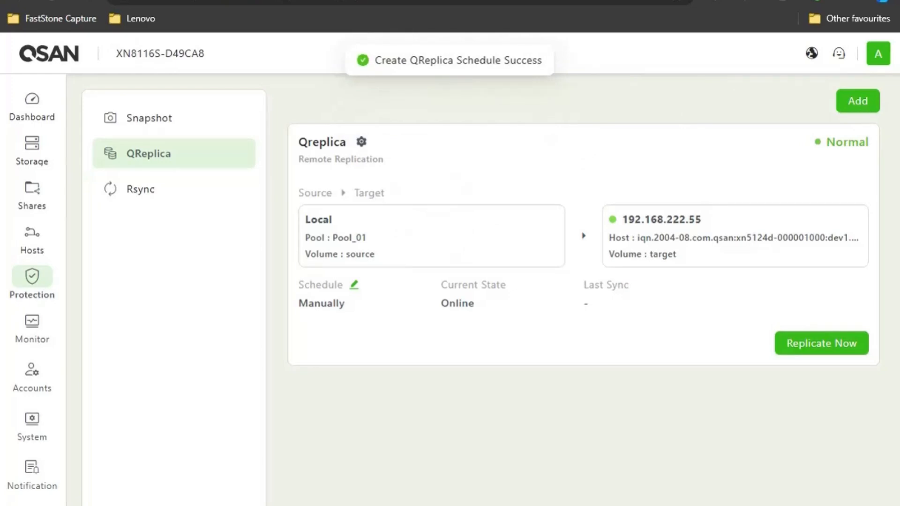
click(899, 127)
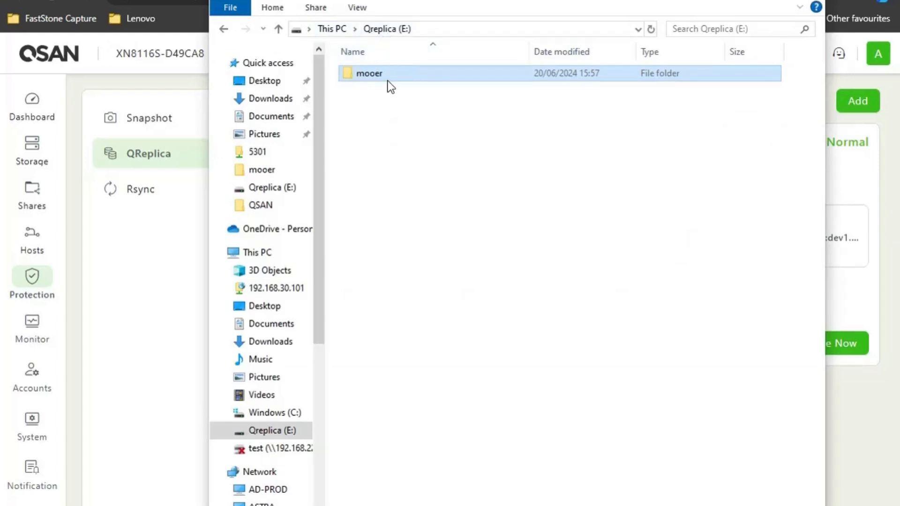
click(150, 325)
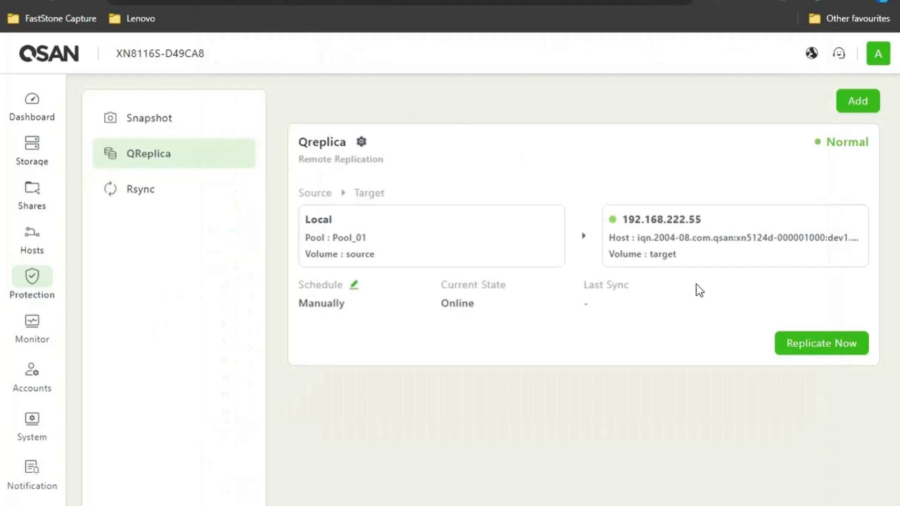
- Start an immediate replication of the Qreplica task and open the event log to check its progress
click(799, 347)
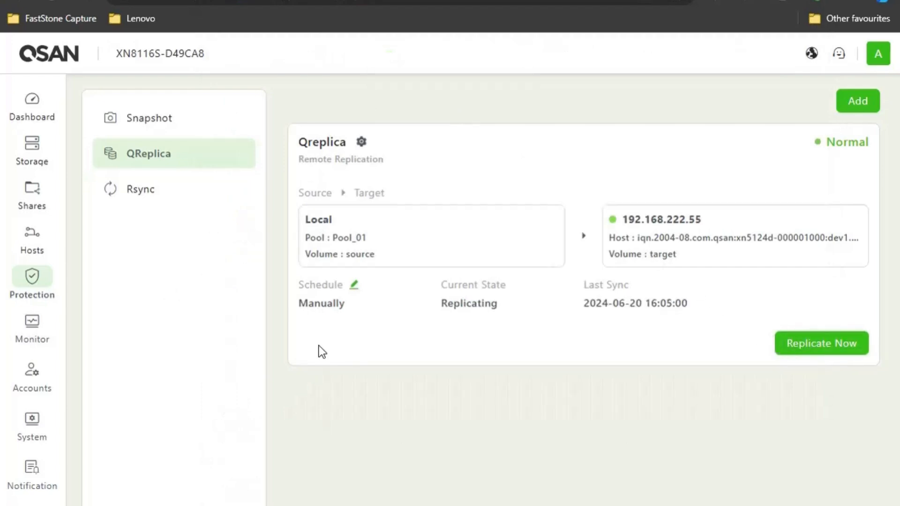
mouse_move(33, 475)
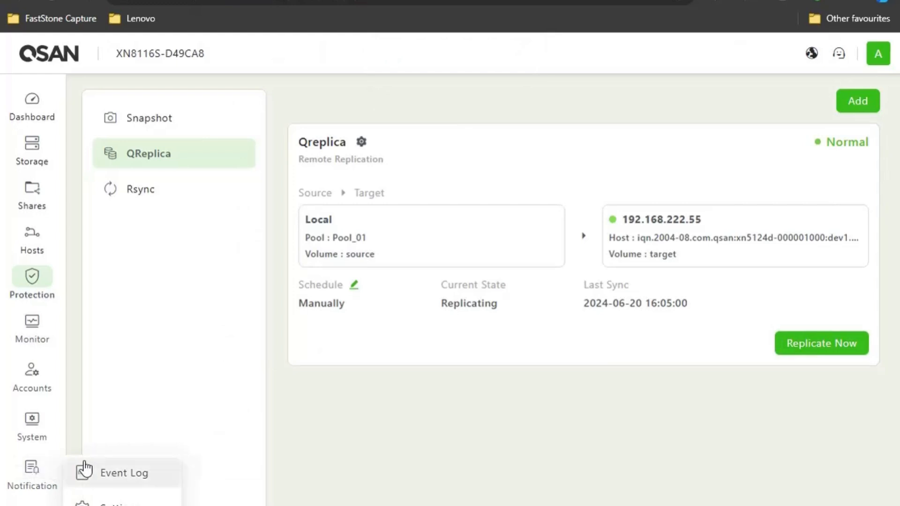
click(98, 478)
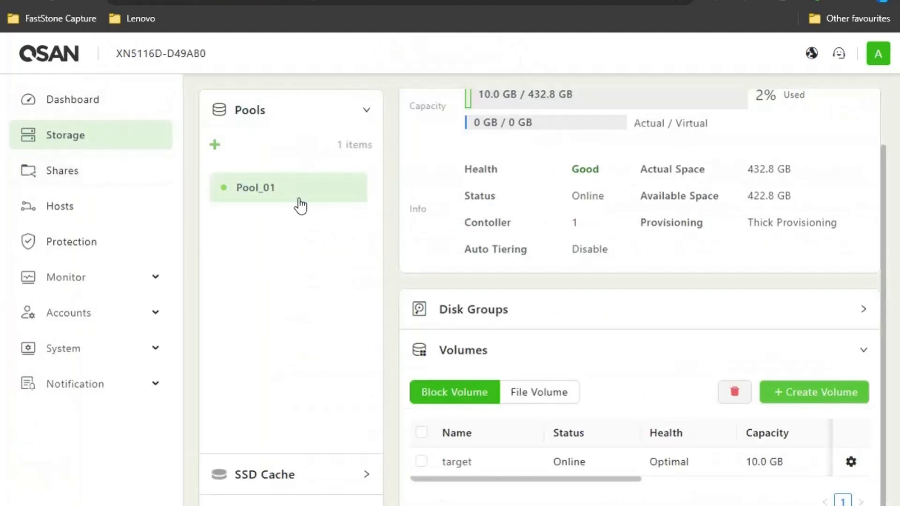
- Set the target volume's Use For option to Raid on XN5116D and apply the change
click(851, 464)
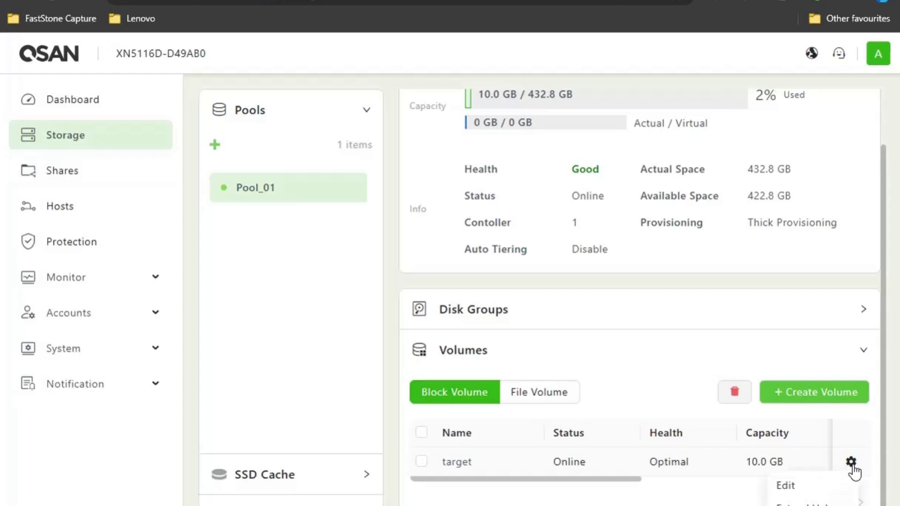
click(828, 485)
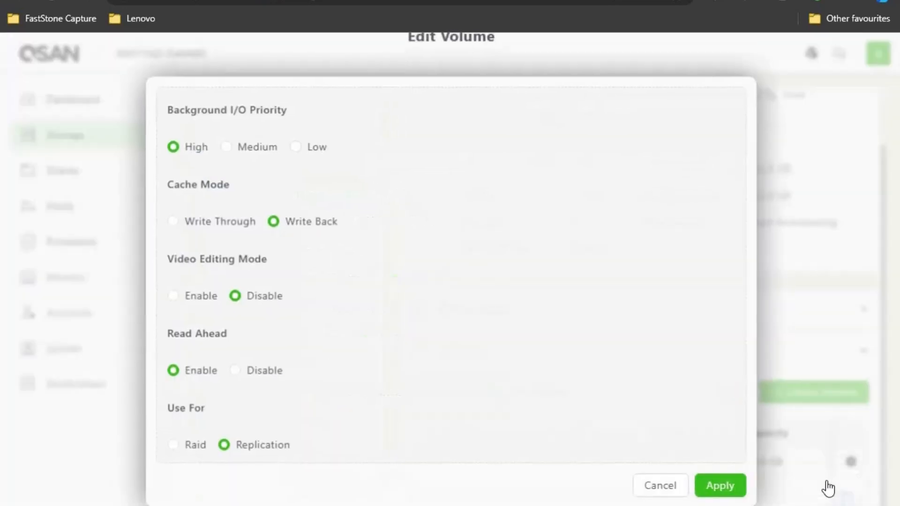
click(179, 444)
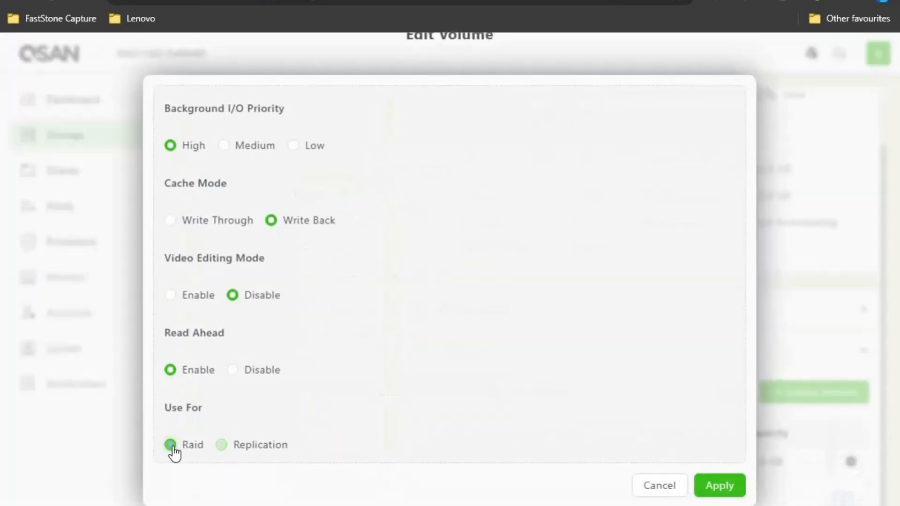
click(706, 477)
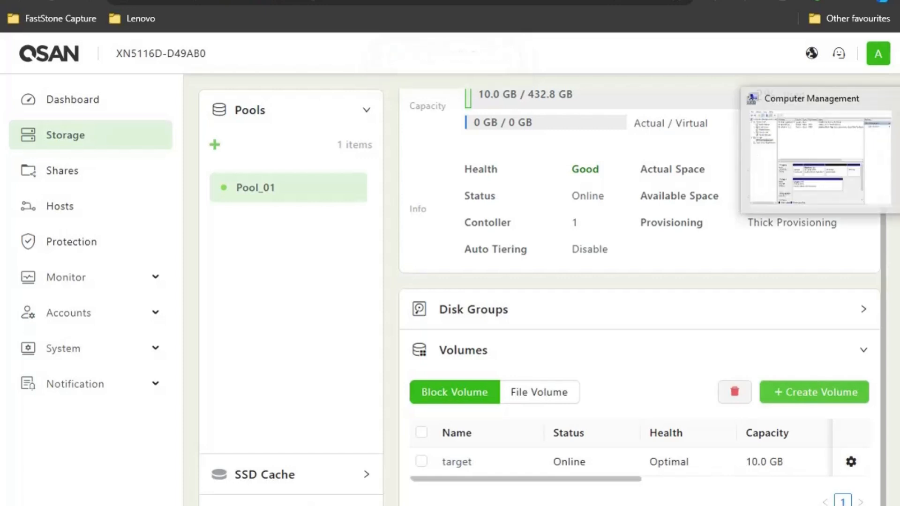
- Switch to Computer Management, rescan the disks and bring Disk 2 online
click(899, 150)
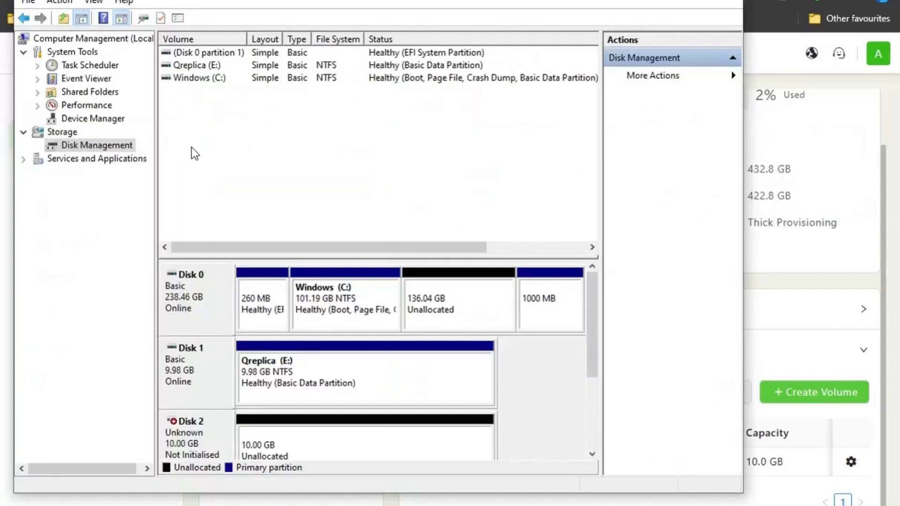
right_click(77, 145)
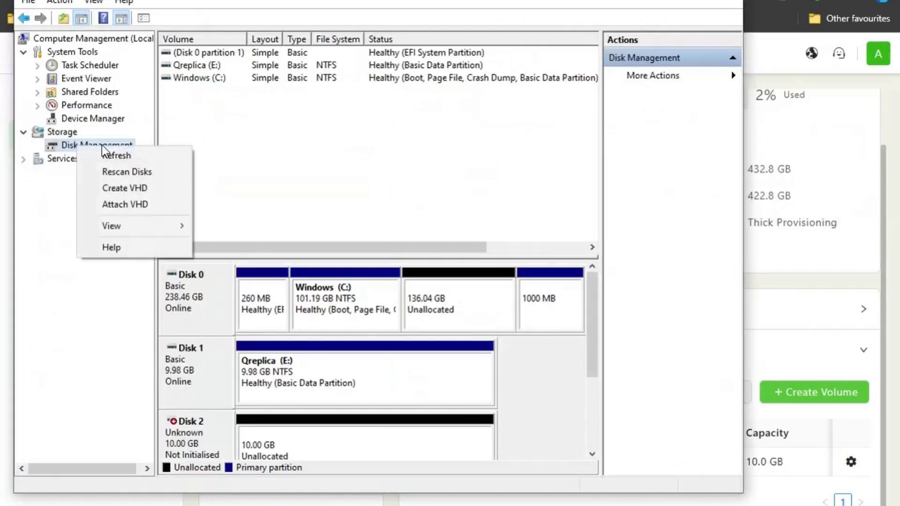
click(124, 169)
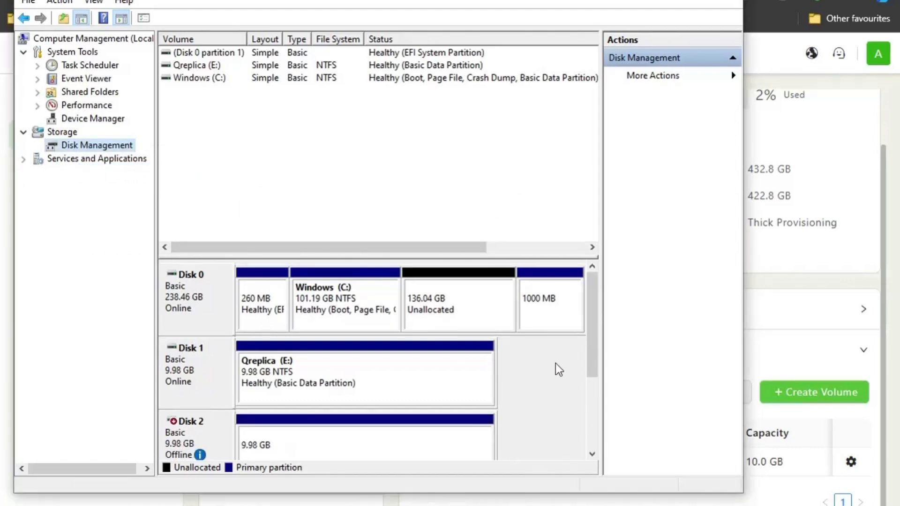
right_click(195, 432)
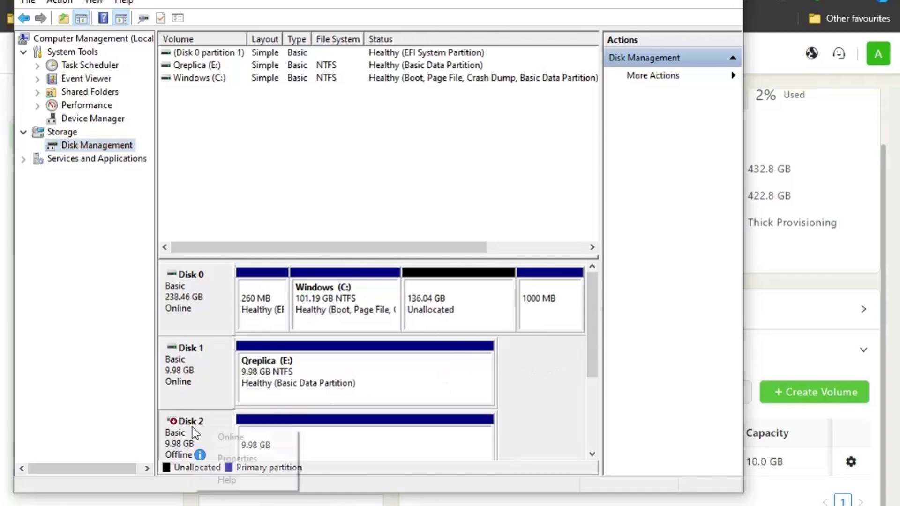
click(212, 437)
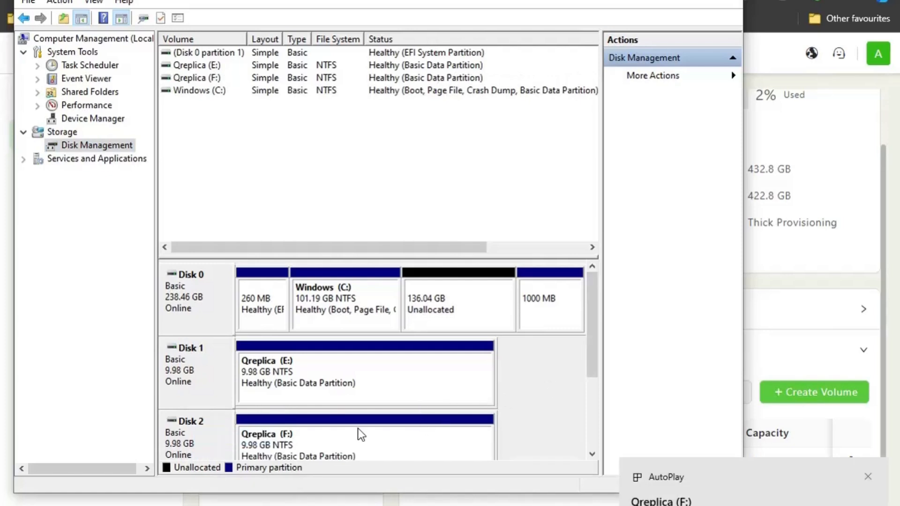
- Open the Qreplica (F:) volume on Disk 2 and examine the replicated files in its mooer folder
right_click(307, 432)
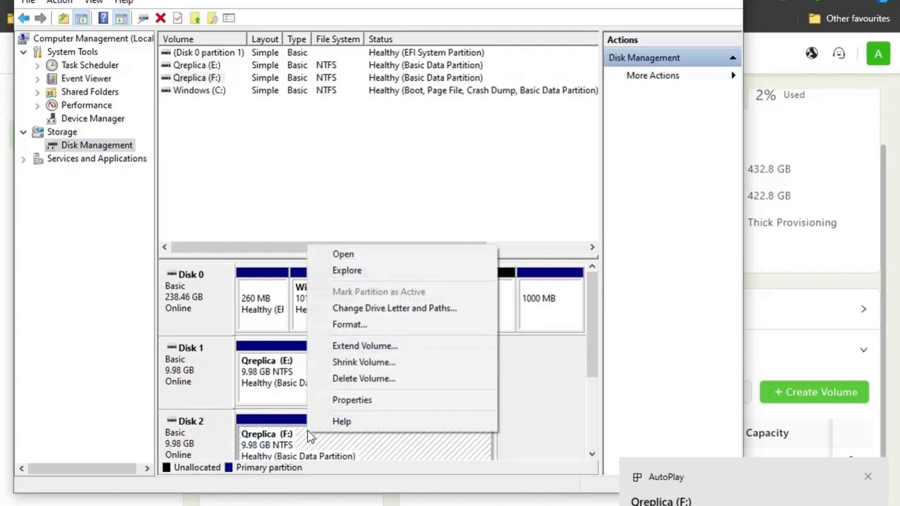
click(345, 257)
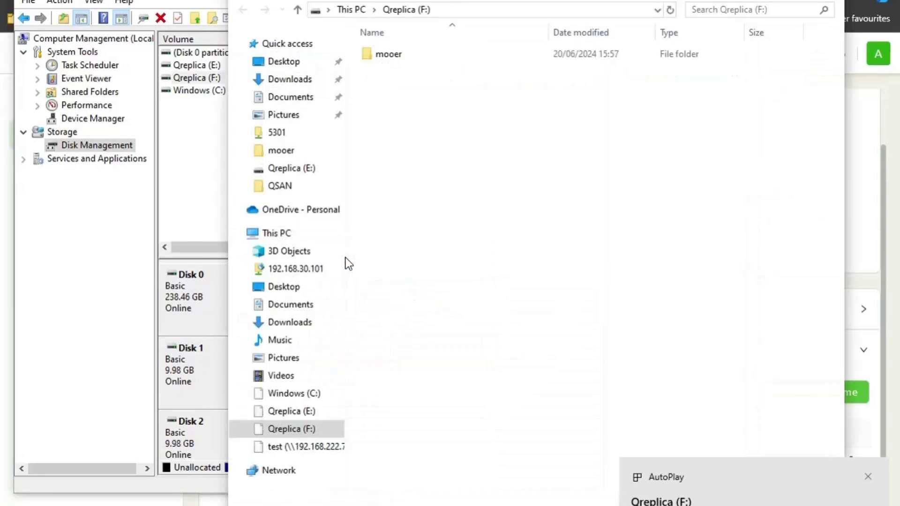
double_click(417, 59)
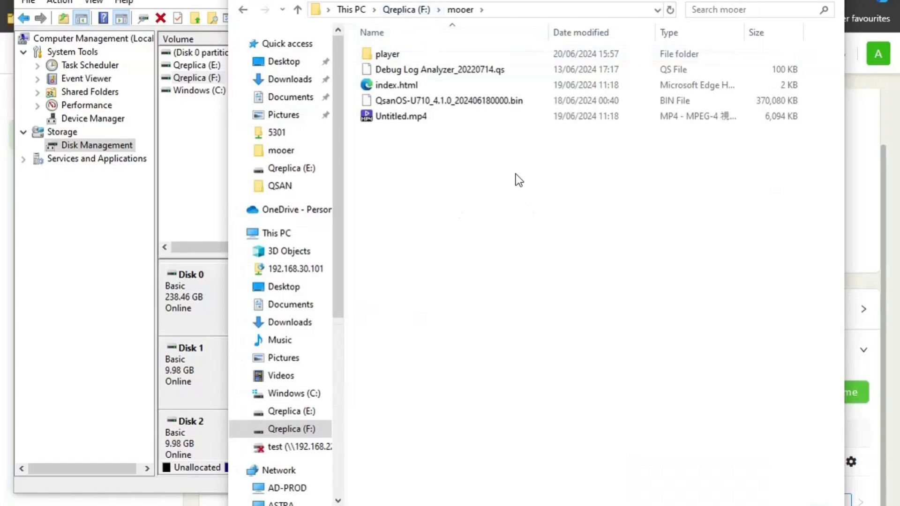